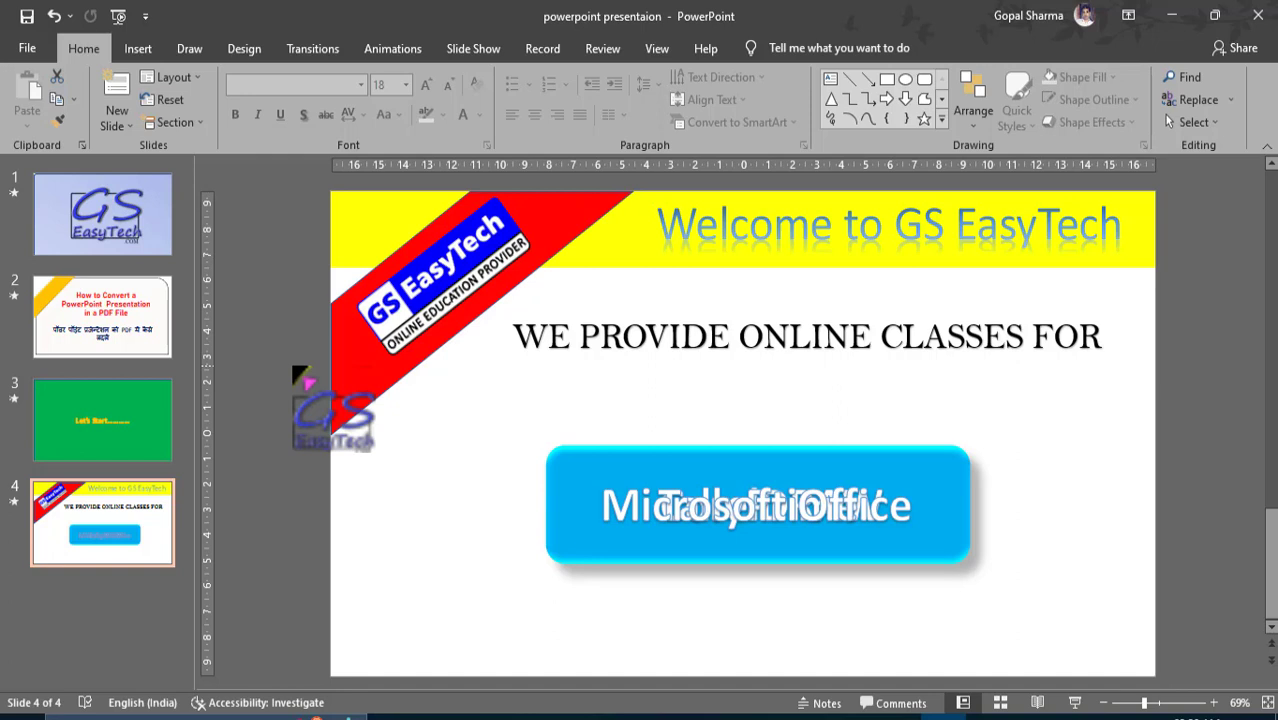
# Export the presentation through Create PDF/XPS as 'ppt pdf' on the Desktop and publish it
pyautogui.moveTo(294, 369); pyautogui.dragTo(36, 58)
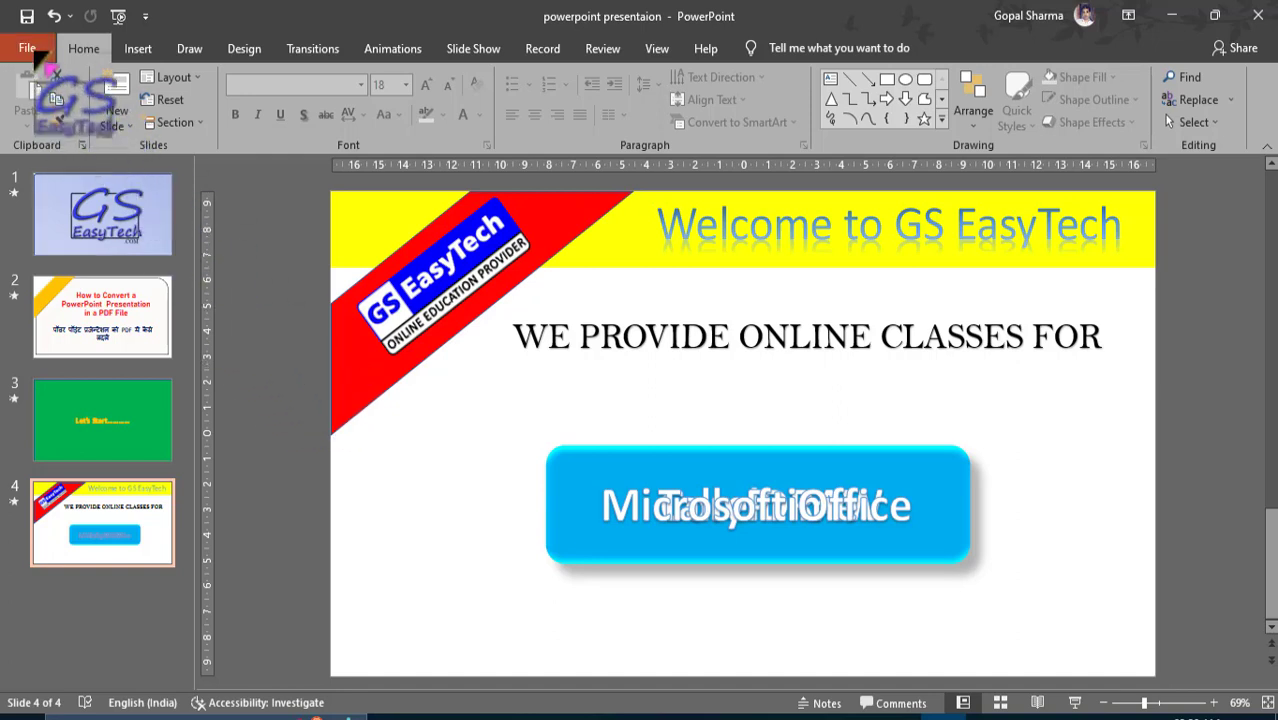
pyautogui.moveTo(40, 60); pyautogui.dragTo(84, 480)
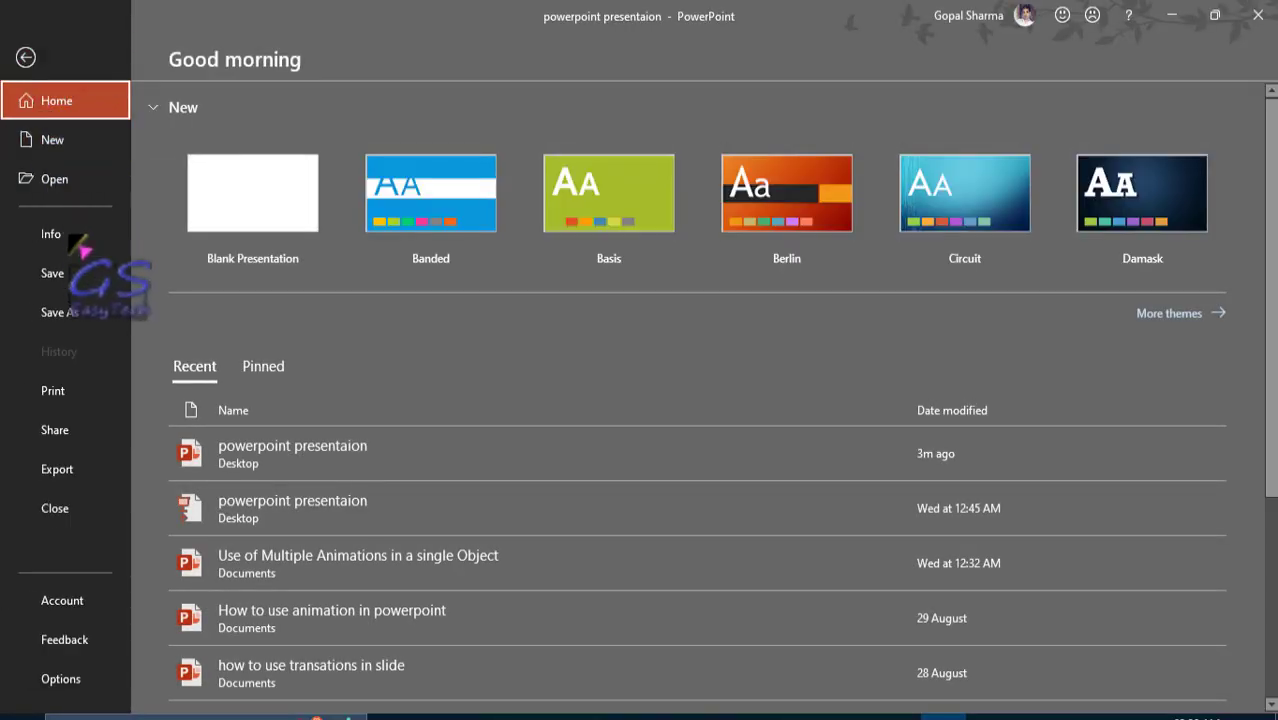
pyautogui.moveTo(84, 479); pyautogui.dragTo(86, 481)
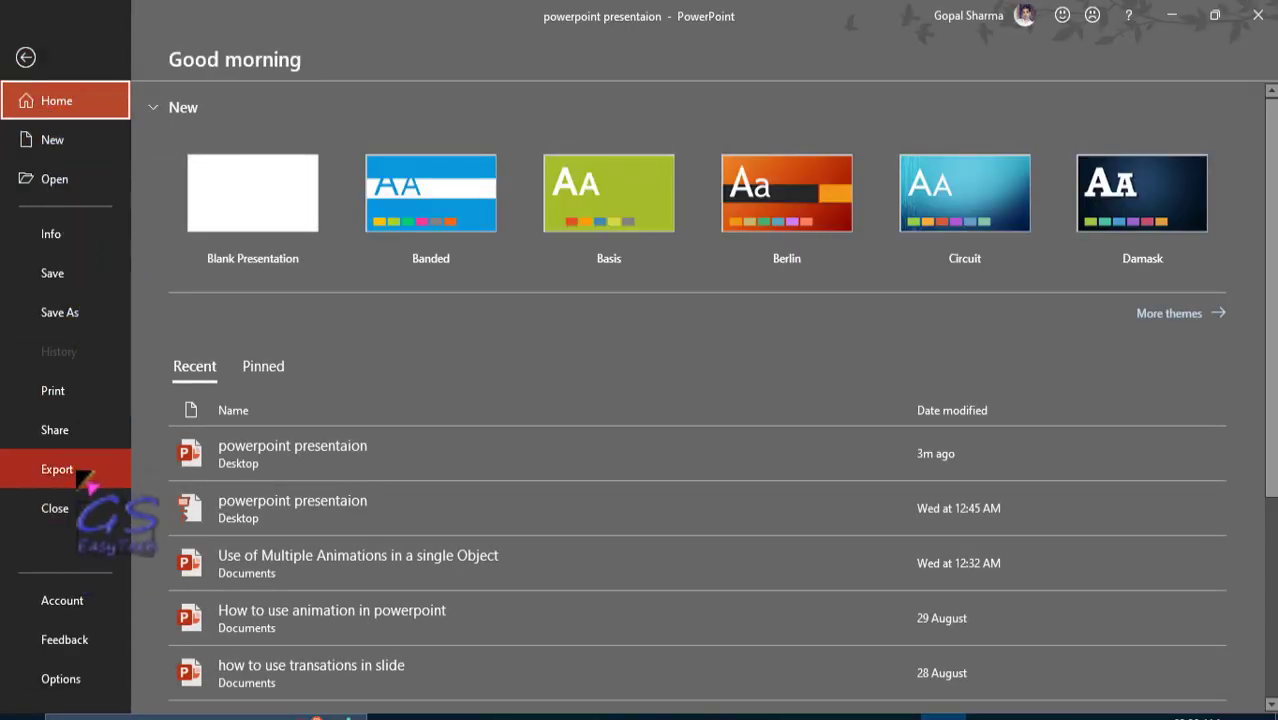
pyautogui.click(84, 479)
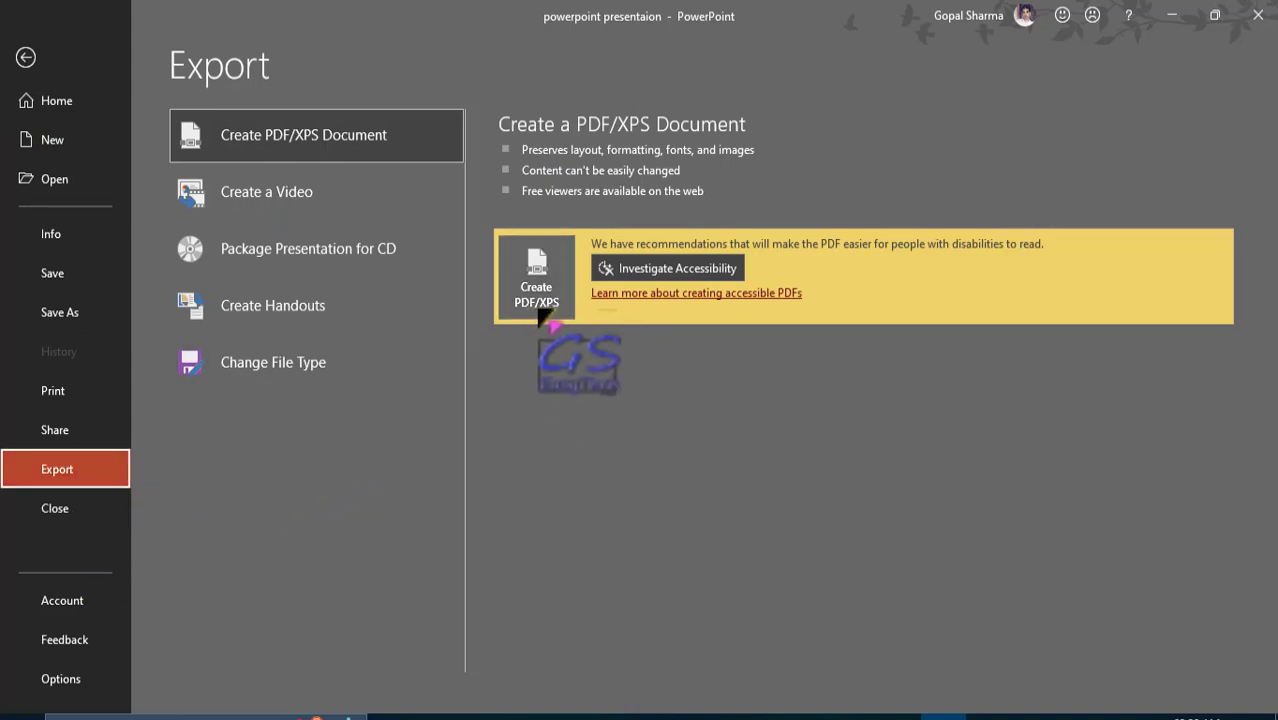
pyautogui.click(538, 278)
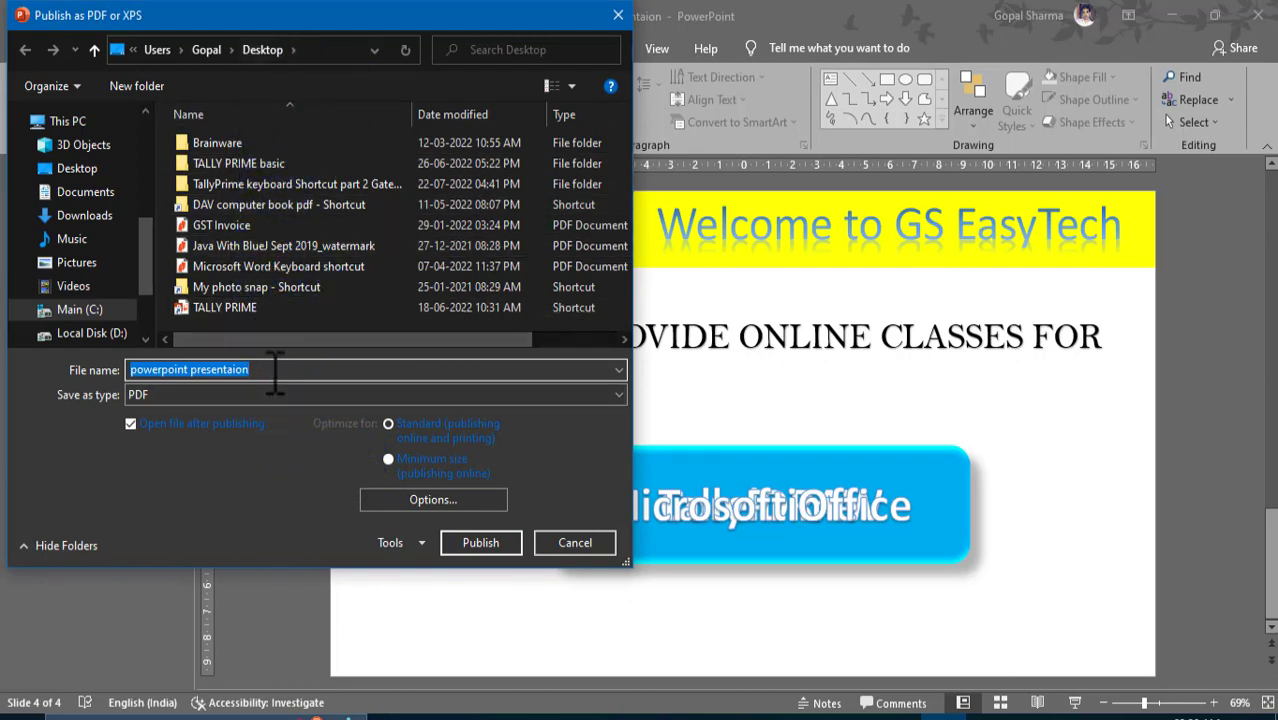
pyautogui.write('ppt ')
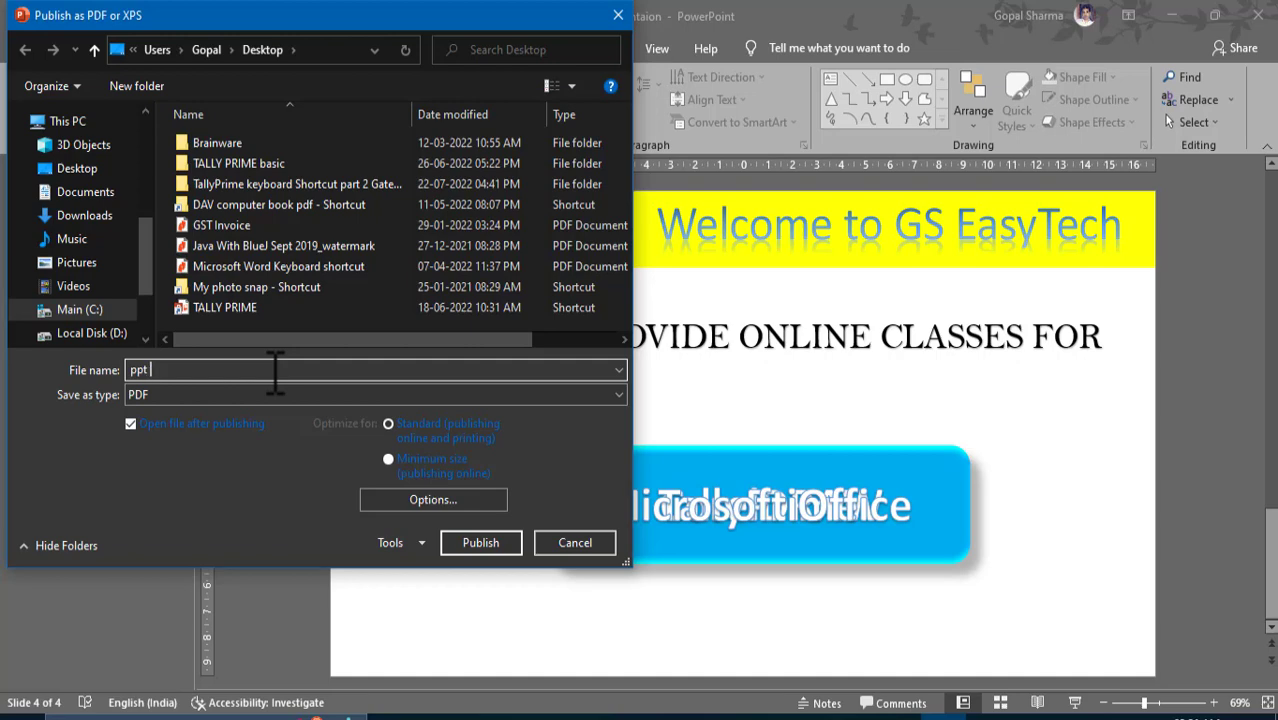
pyautogui.write('pdf')
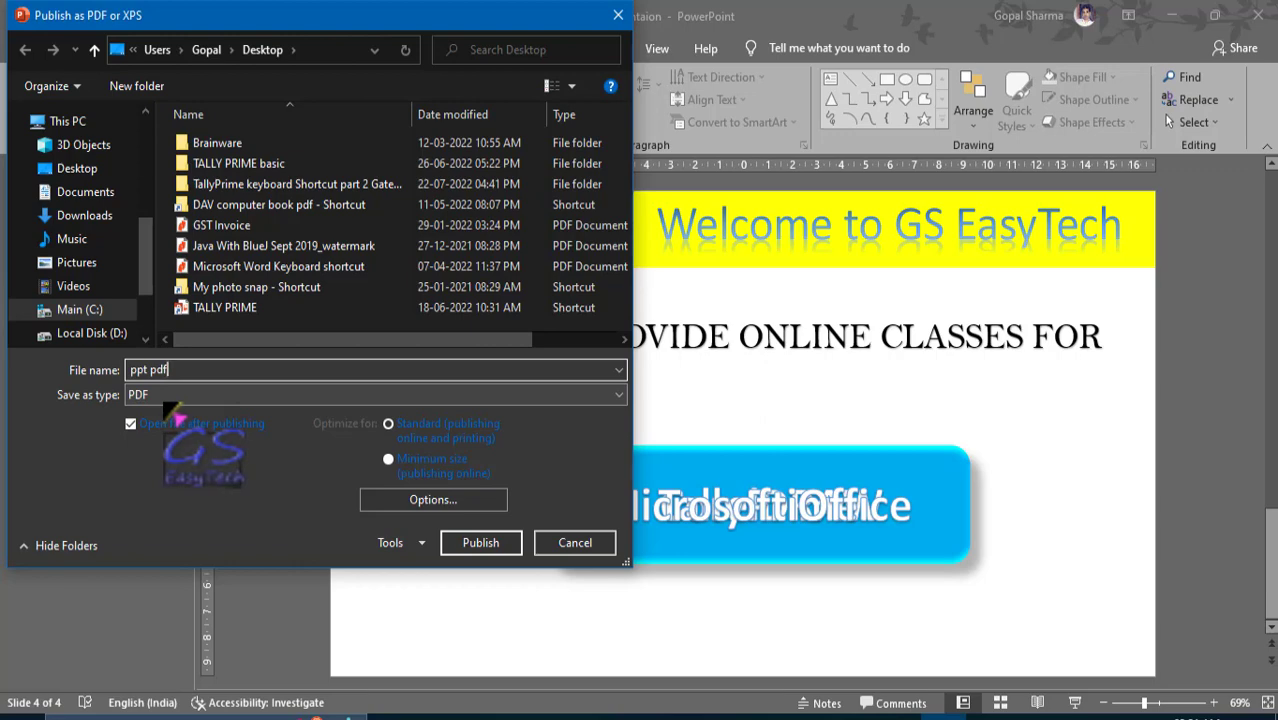
pyautogui.click(480, 542)
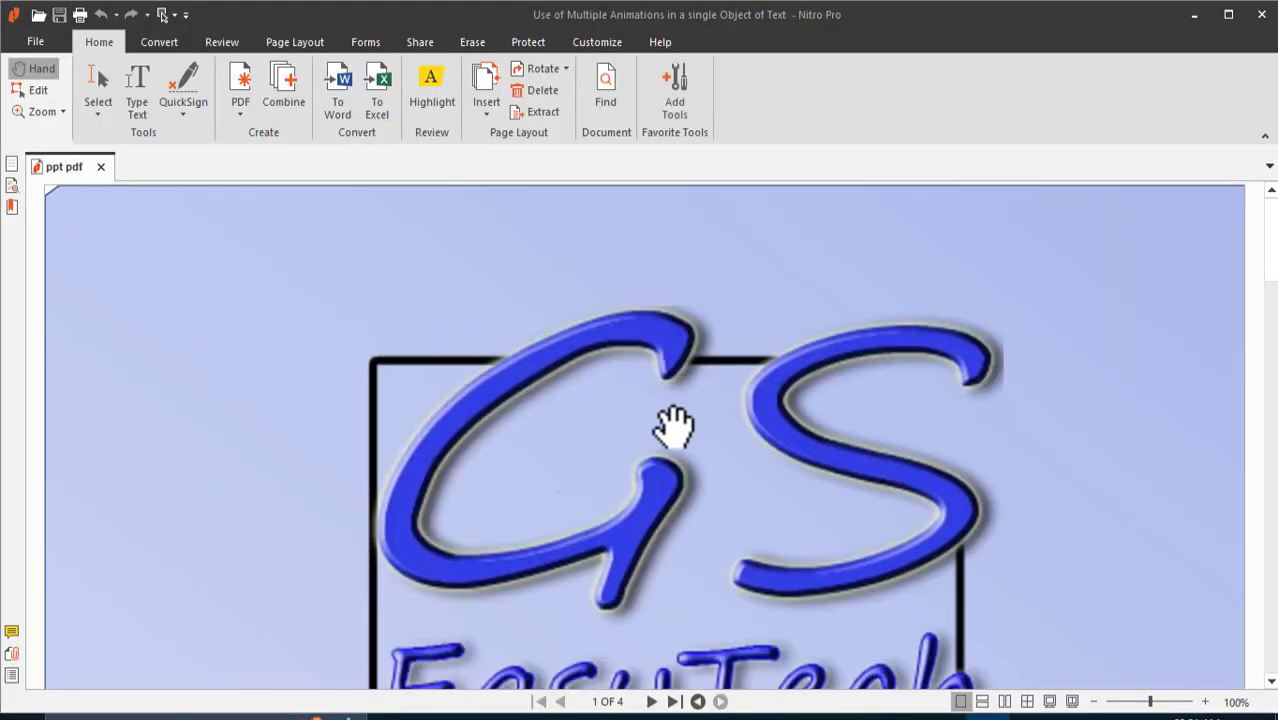
# Scroll through 'ppt pdf' in Nitro Pro, zoom out, and switch to Continuous page view
pyautogui.scroll(-3, 673, 428)
pyautogui.scroll(-8, 662, 408)
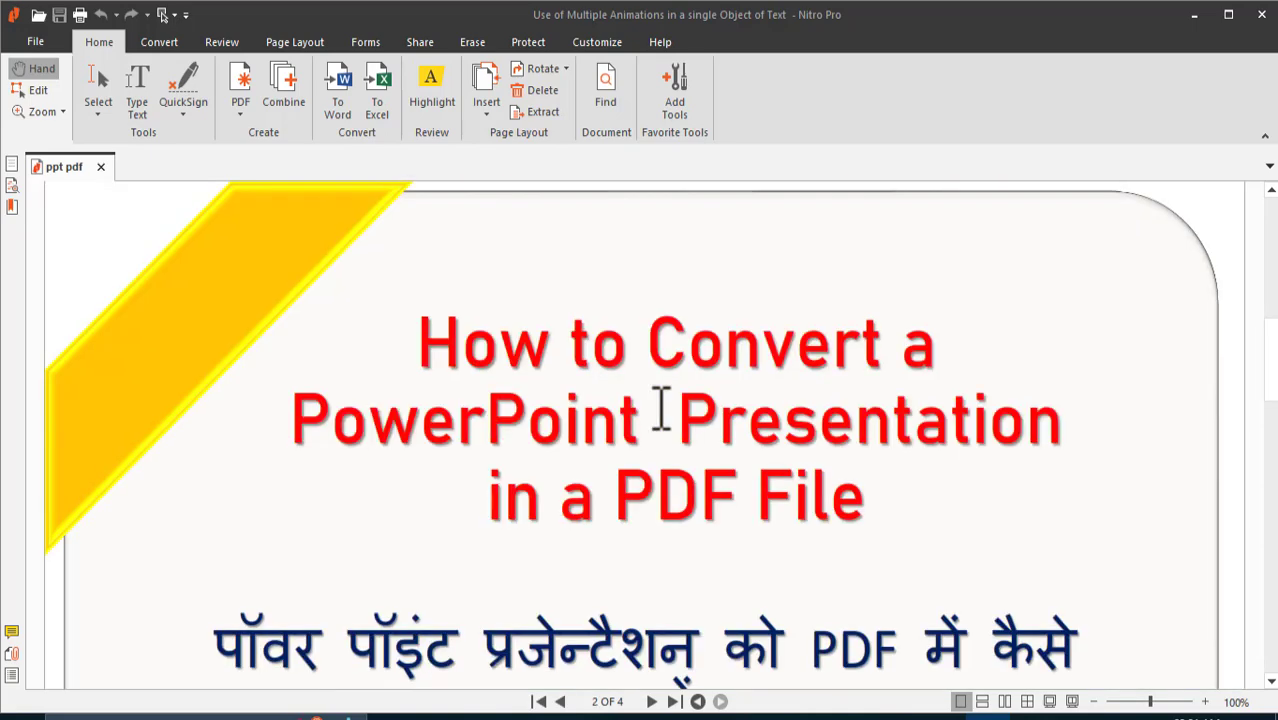
pyautogui.scroll(-2, 661, 405)
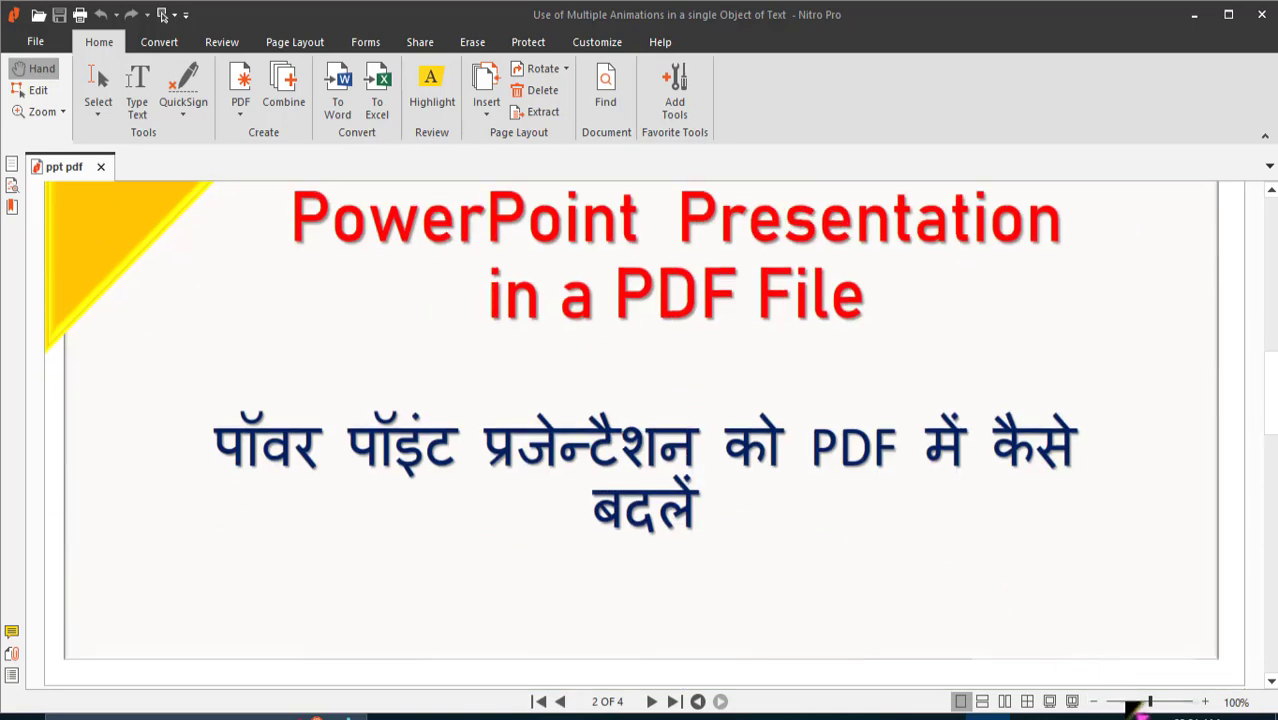
pyautogui.moveTo(1148, 701); pyautogui.dragTo(1076, 707)
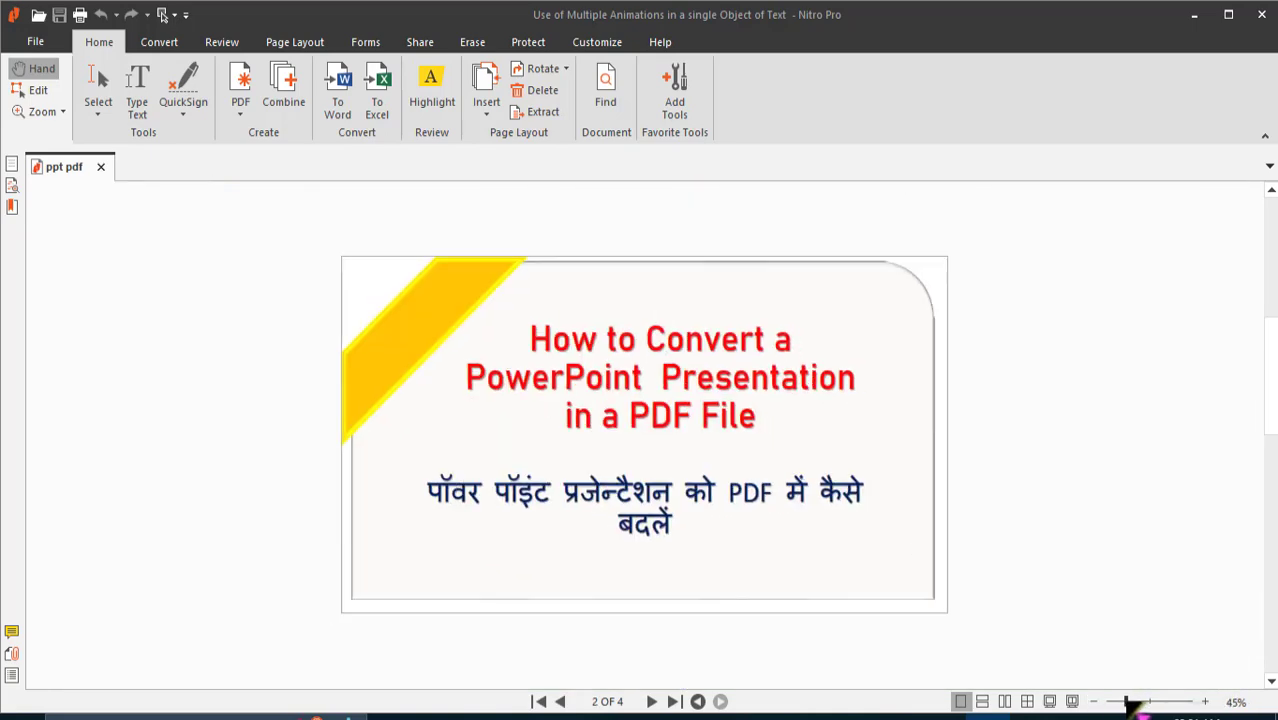
pyautogui.click(982, 701)
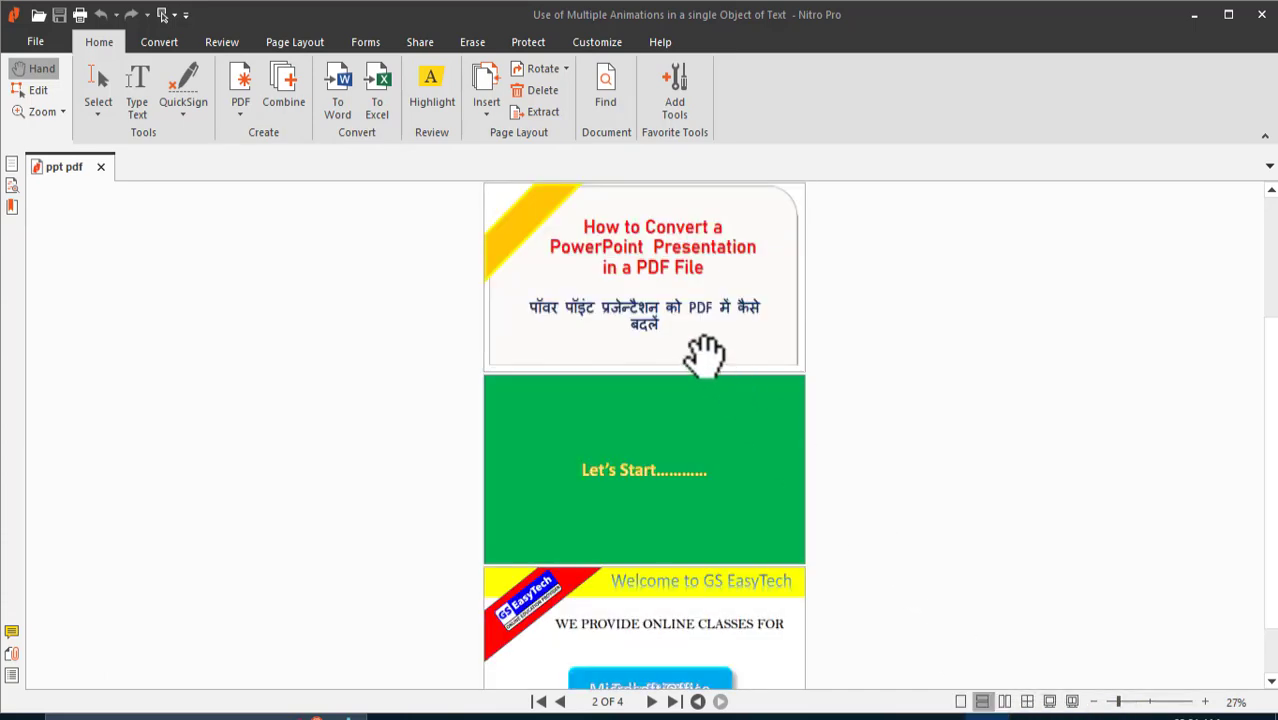
pyautogui.scroll(2, 705, 354)
pyautogui.scroll(-1, 700, 308)
pyautogui.scroll(-2, 700, 308)
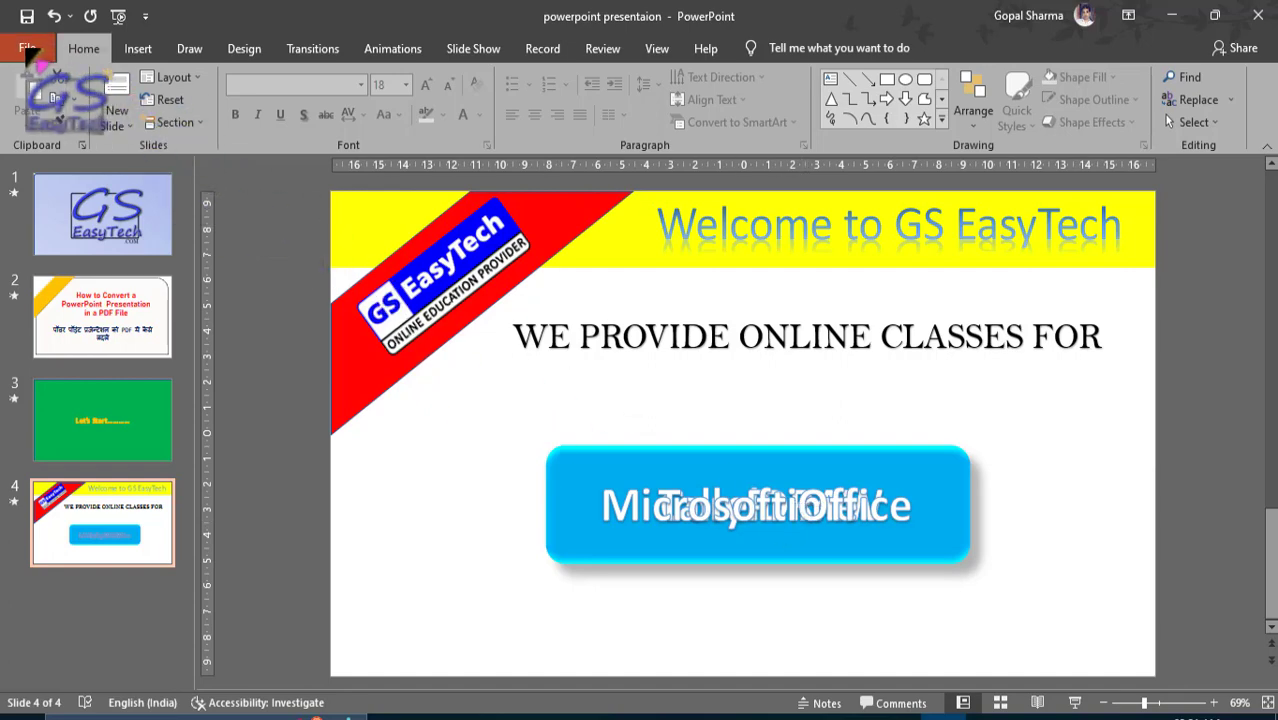
# Print the presentation from File > Print with Nitro PDF Creator as the printer
pyautogui.click(28, 49)
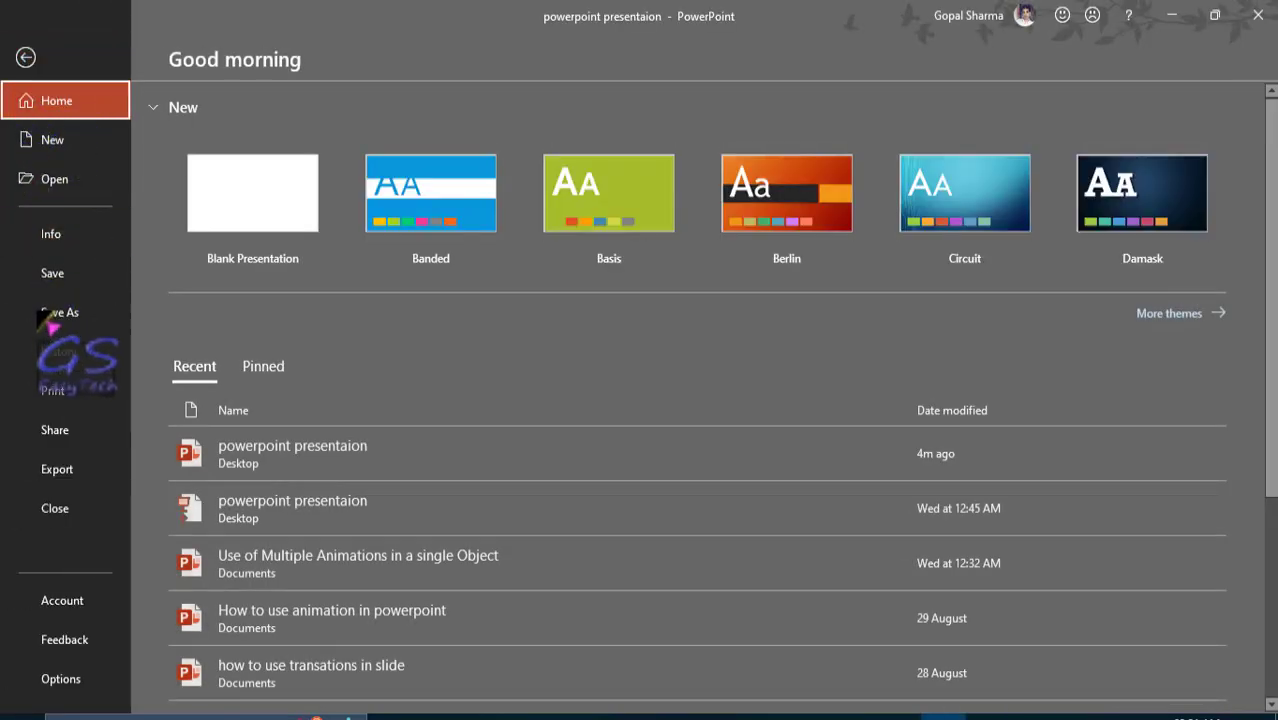
pyautogui.click(68, 400)
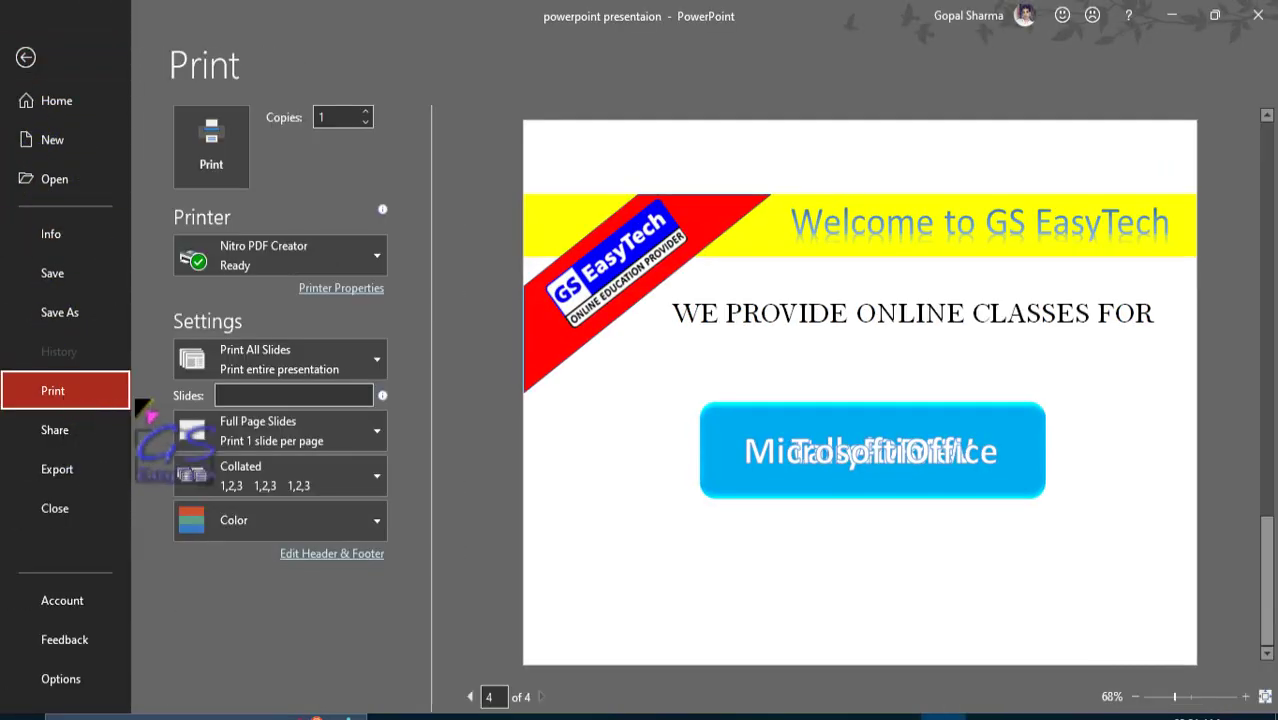
pyautogui.click(376, 258)
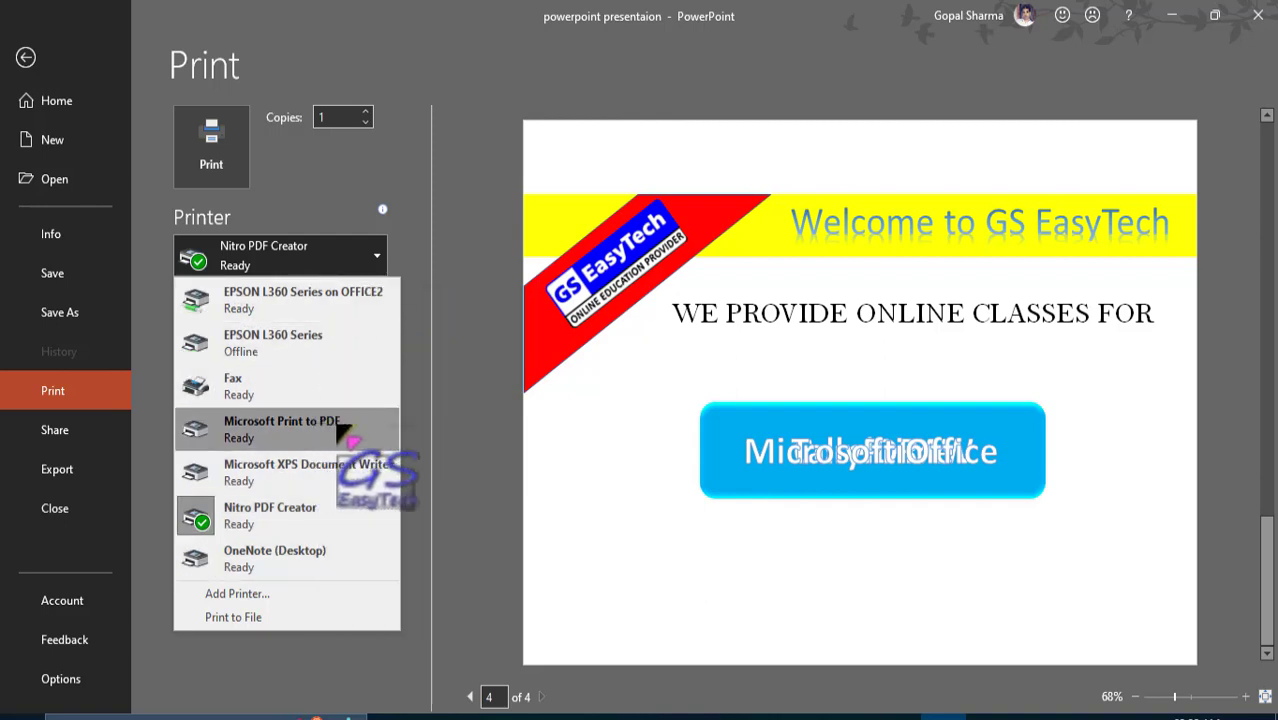
pyautogui.moveTo(322, 434)
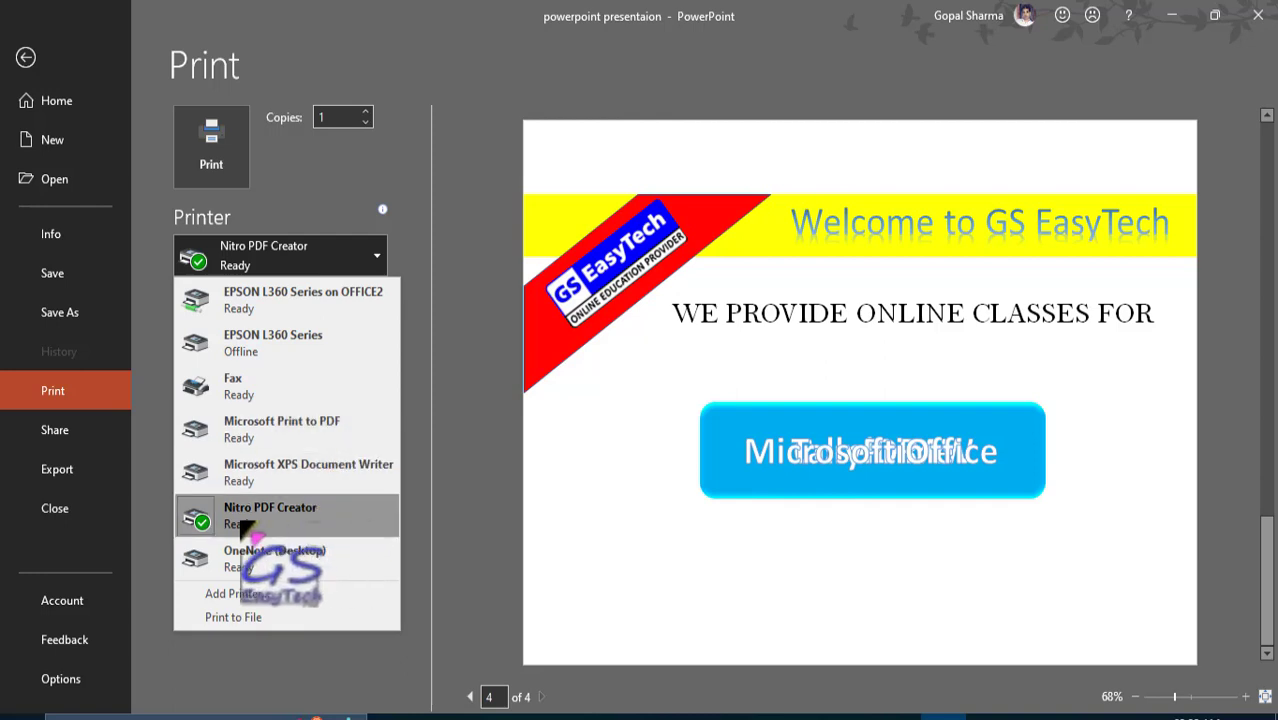
pyautogui.moveTo(316, 527)
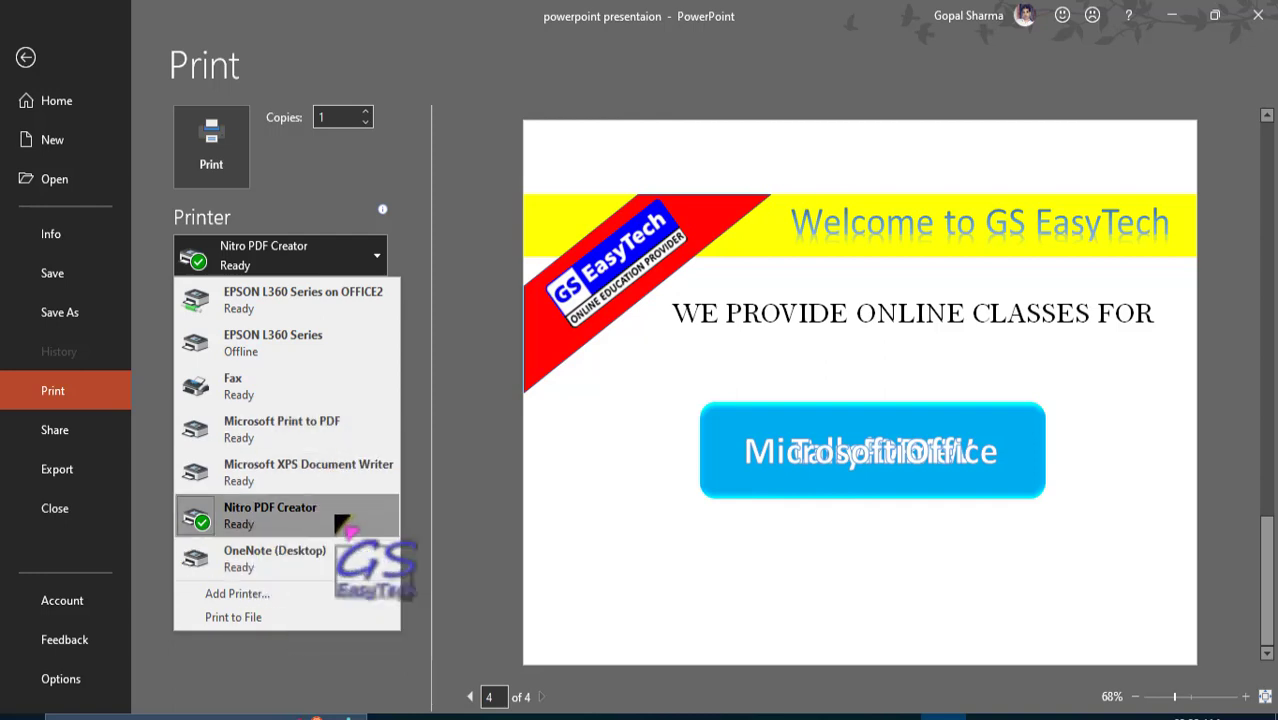
pyautogui.click(340, 521)
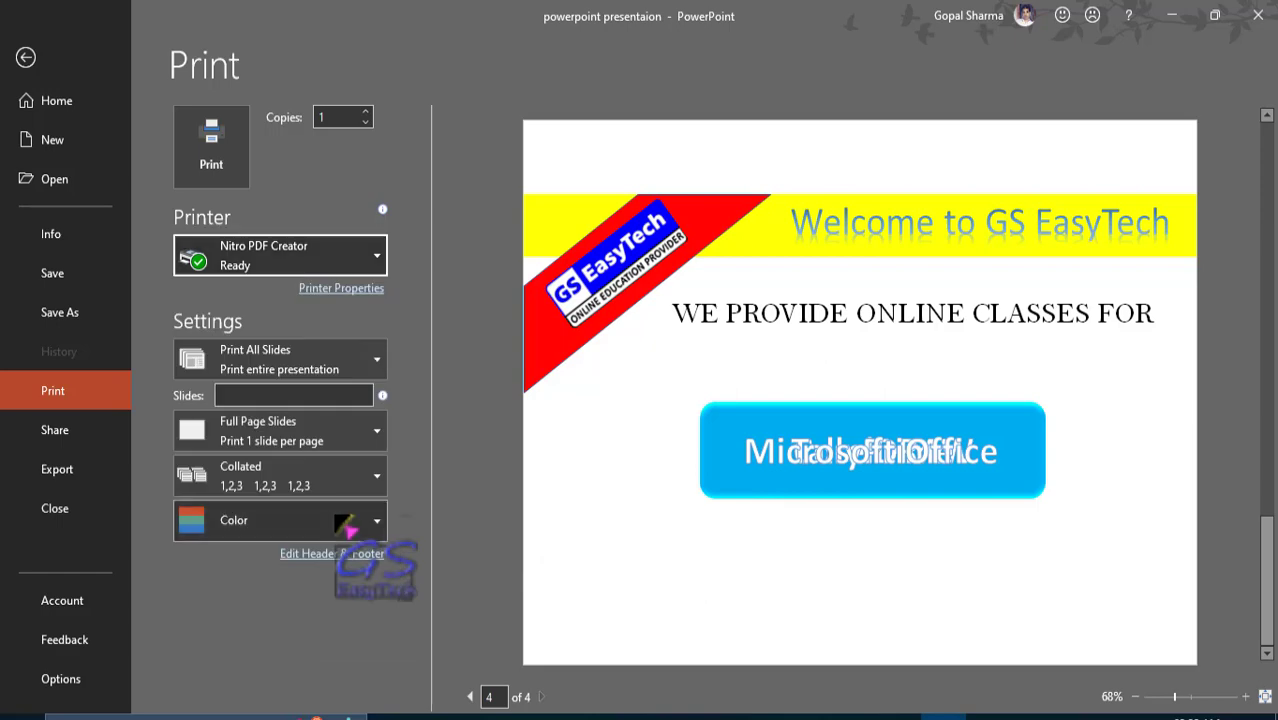
pyautogui.click(211, 150)
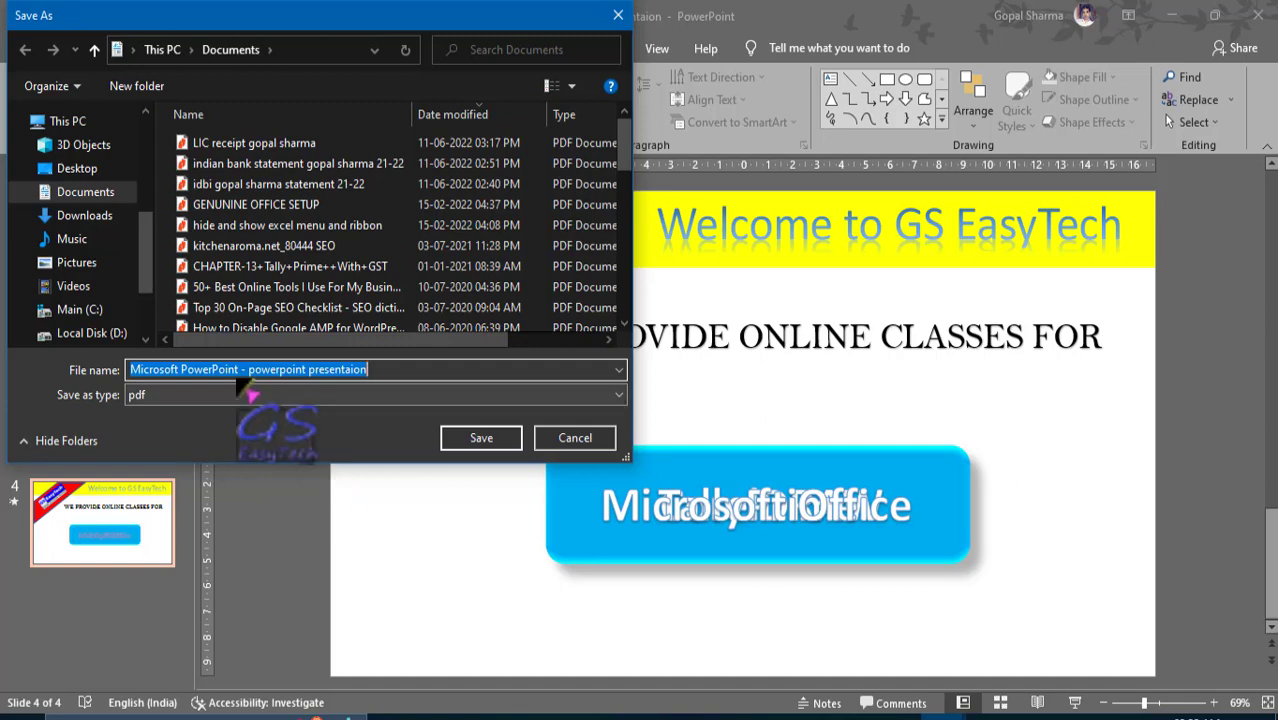
# Save the printed PDF to the Desktop with ' pdf' appended to its file name
pyautogui.click(77, 168)
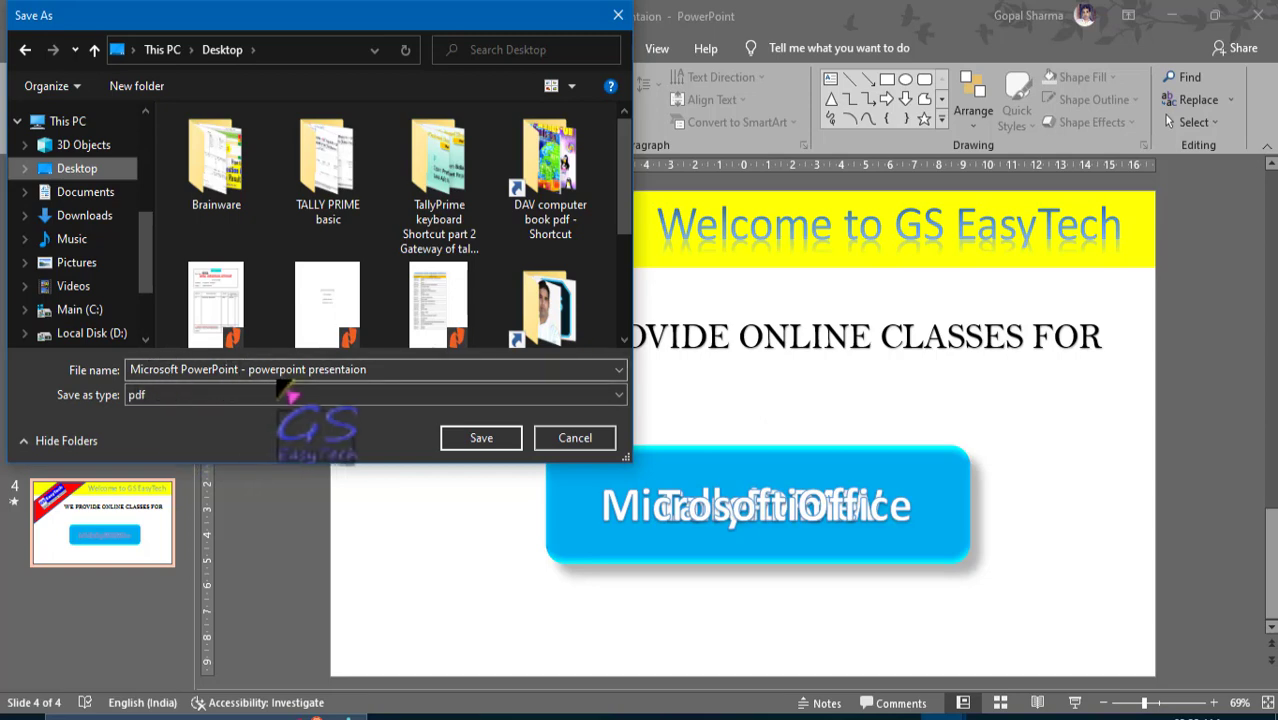
pyautogui.click(384, 370)
pyautogui.click(384, 370)
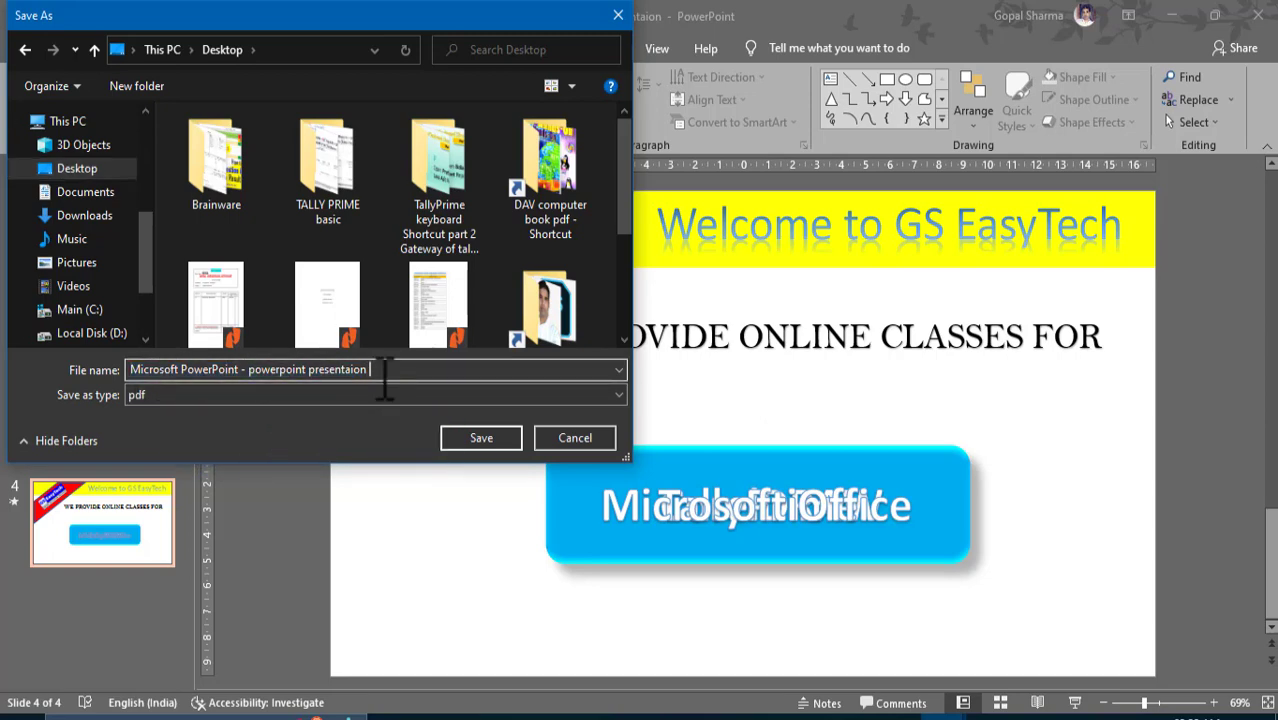
pyautogui.write('pdf')
pyautogui.click(500, 440)
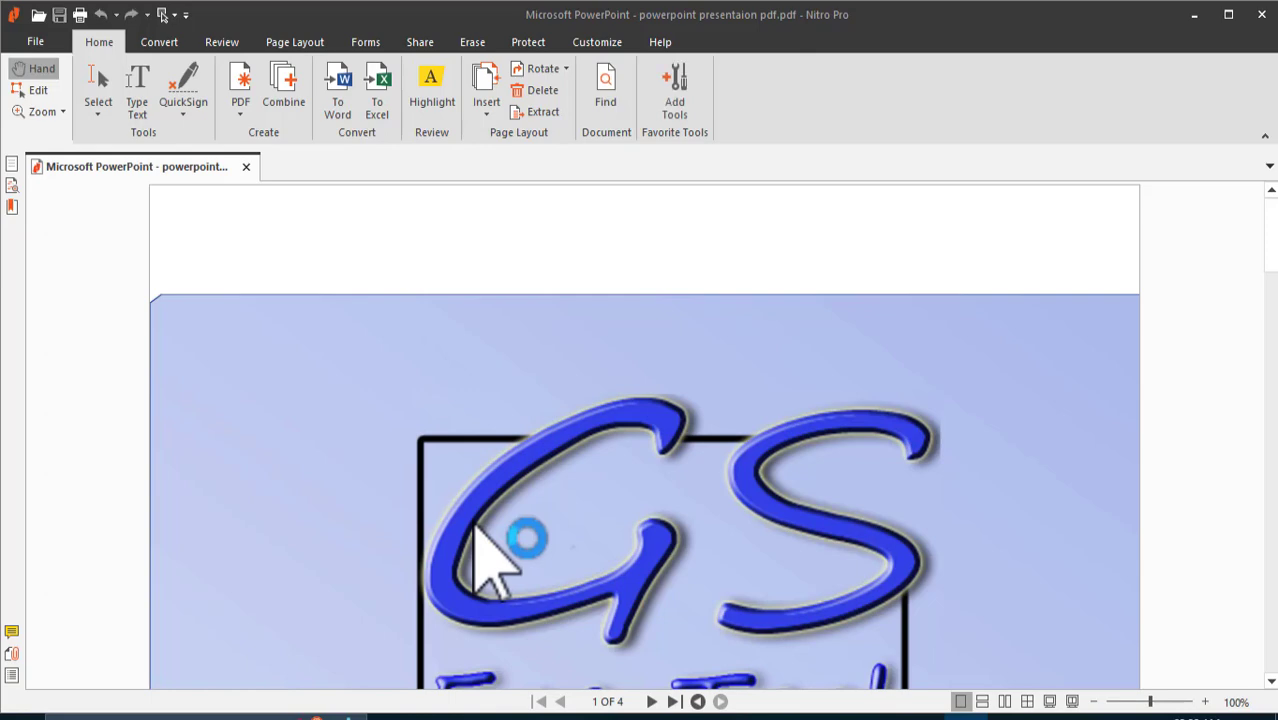
# Scroll through all four pages of the printed PDF in Nitro Pro
pyautogui.scroll(-3, 480, 519)
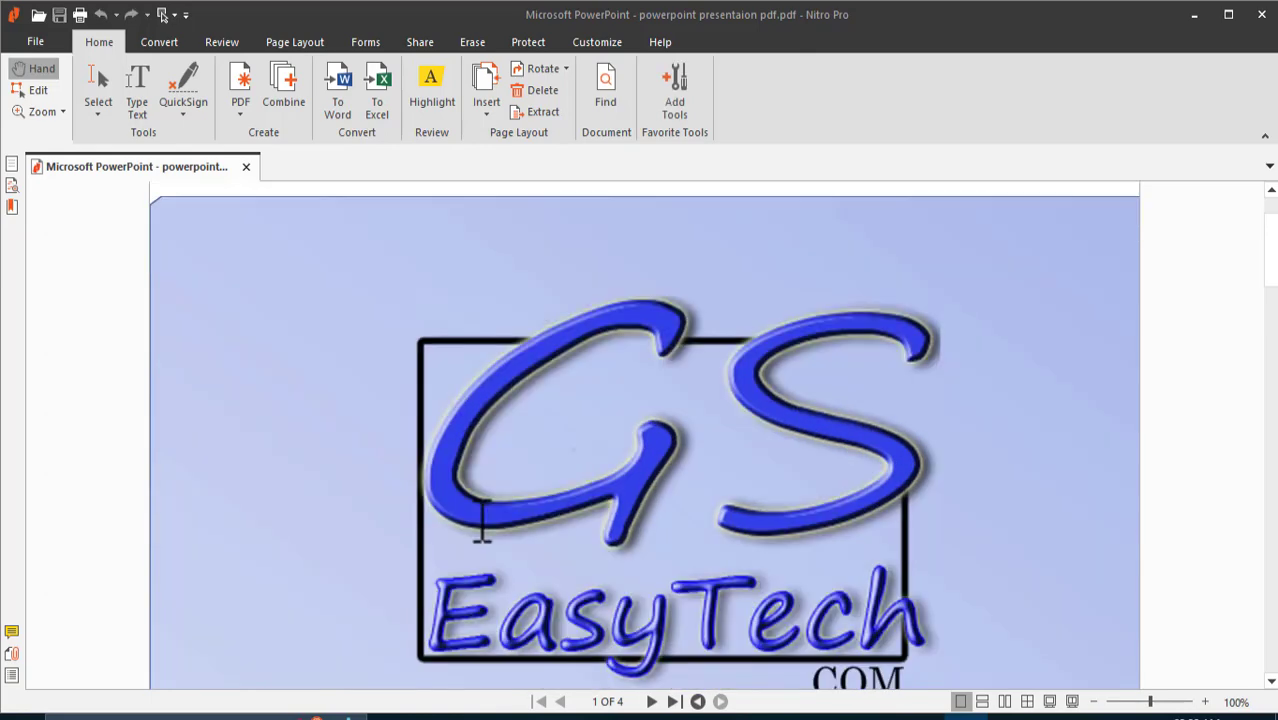
pyautogui.scroll(-5, 482, 519)
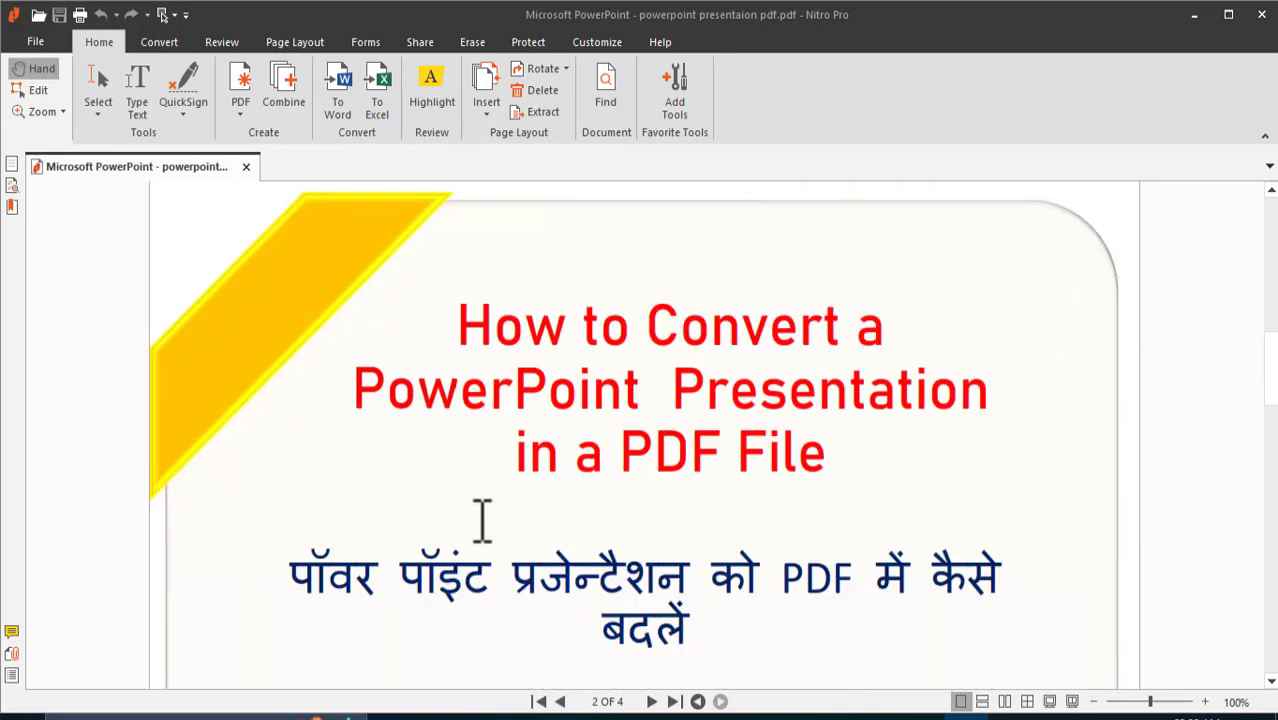
pyautogui.scroll(-2, 482, 519)
pyautogui.scroll(-5, 482, 519)
pyautogui.scroll(-2, 482, 519)
pyautogui.scroll(-3, 482, 519)
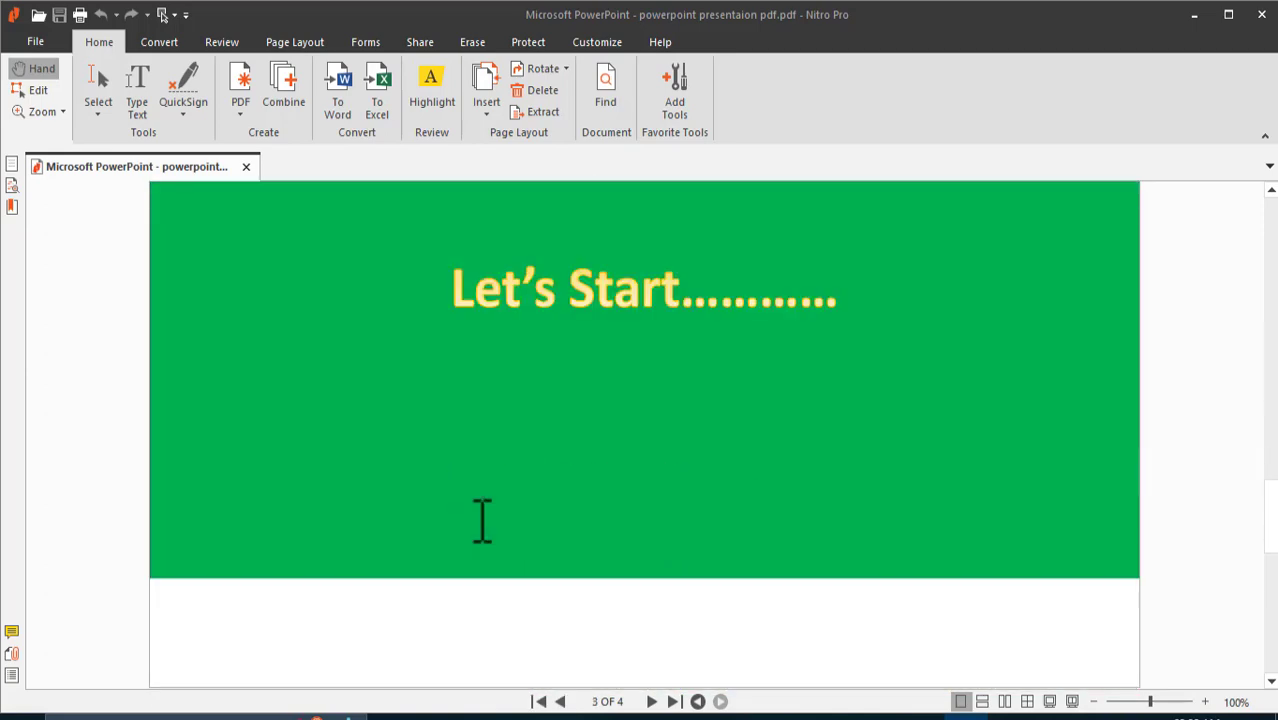
pyautogui.scroll(-5, 482, 519)
pyautogui.scroll(-2, 482, 519)
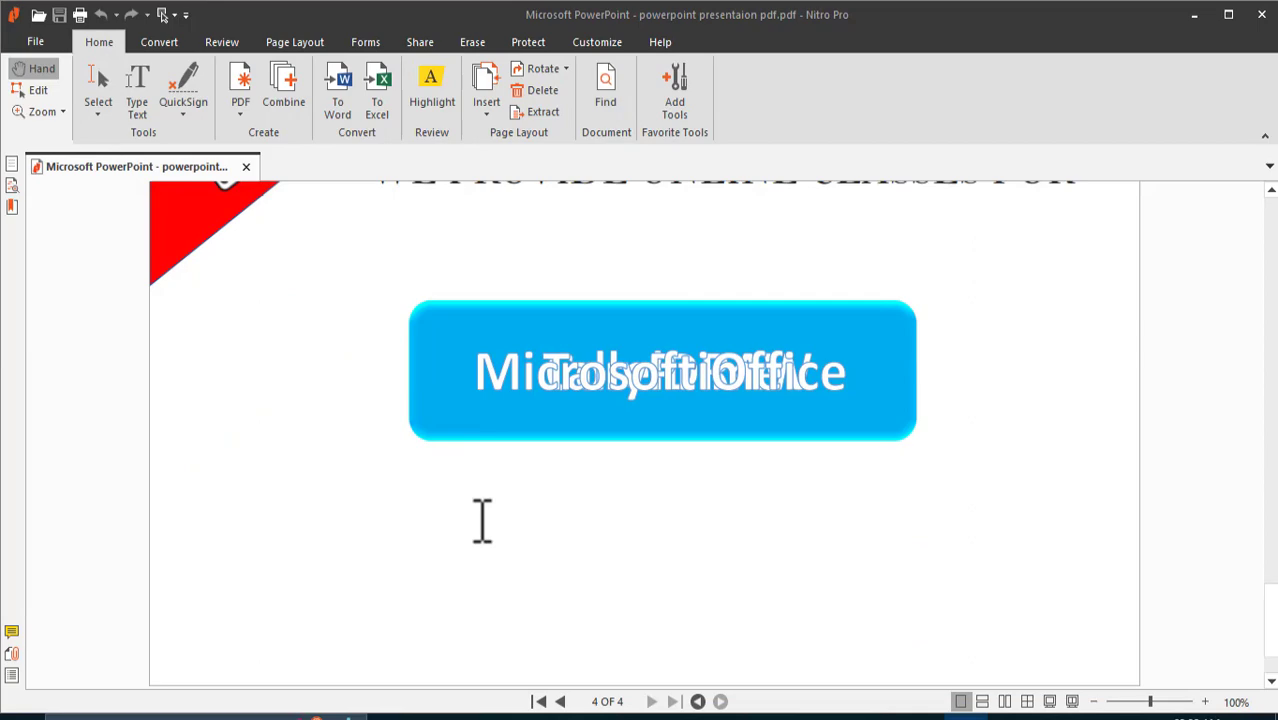
pyautogui.scroll(3, 482, 519)
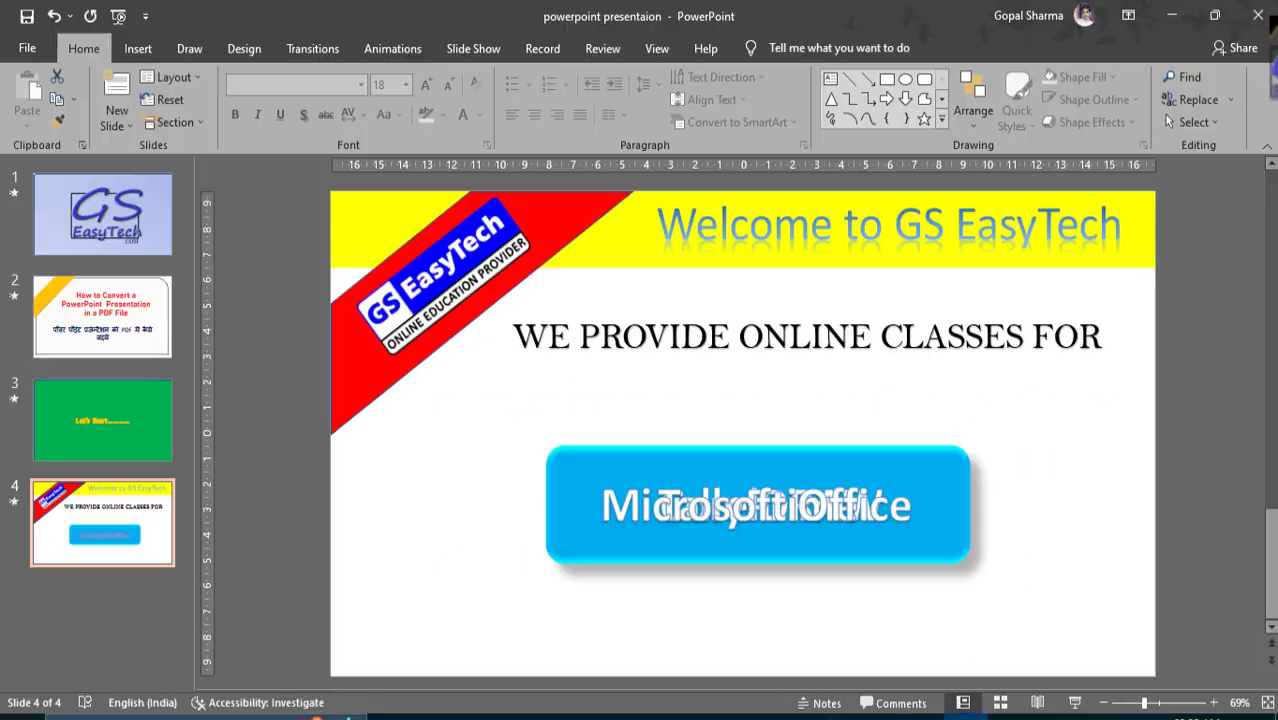
# Close PowerPoint without saving and select the two PDF files on the desktop
pyautogui.click(1257, 14)
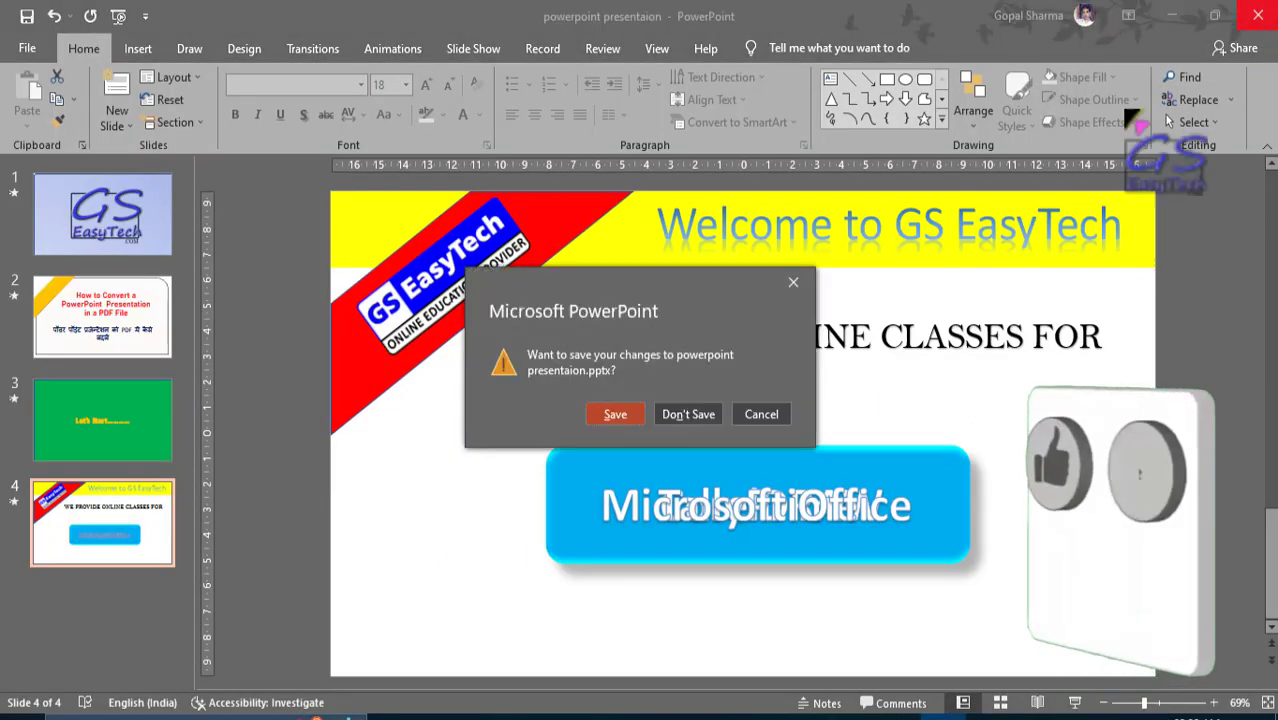
pyautogui.click(696, 414)
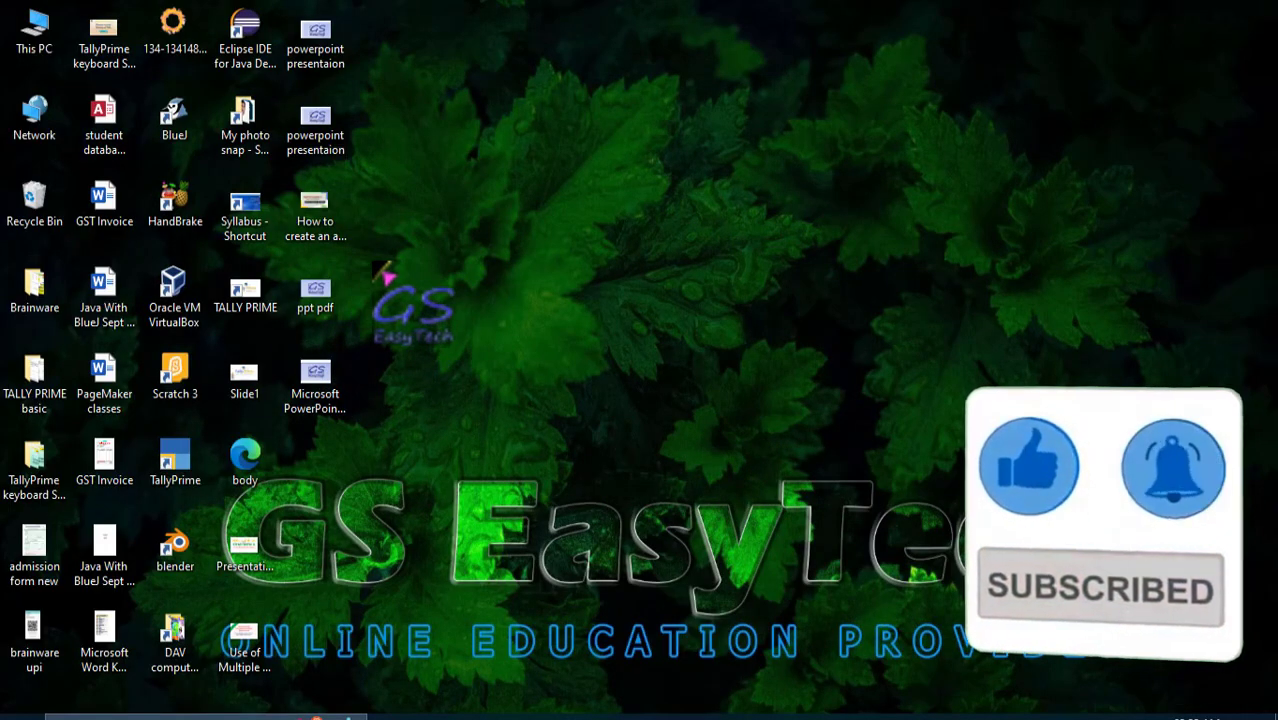
pyautogui.moveTo(370, 460); pyautogui.dragTo(285, 262)
# Reopen 'ppt pdf' from the desktop in Nitro Pro, then close it
pyautogui.click(445, 380)
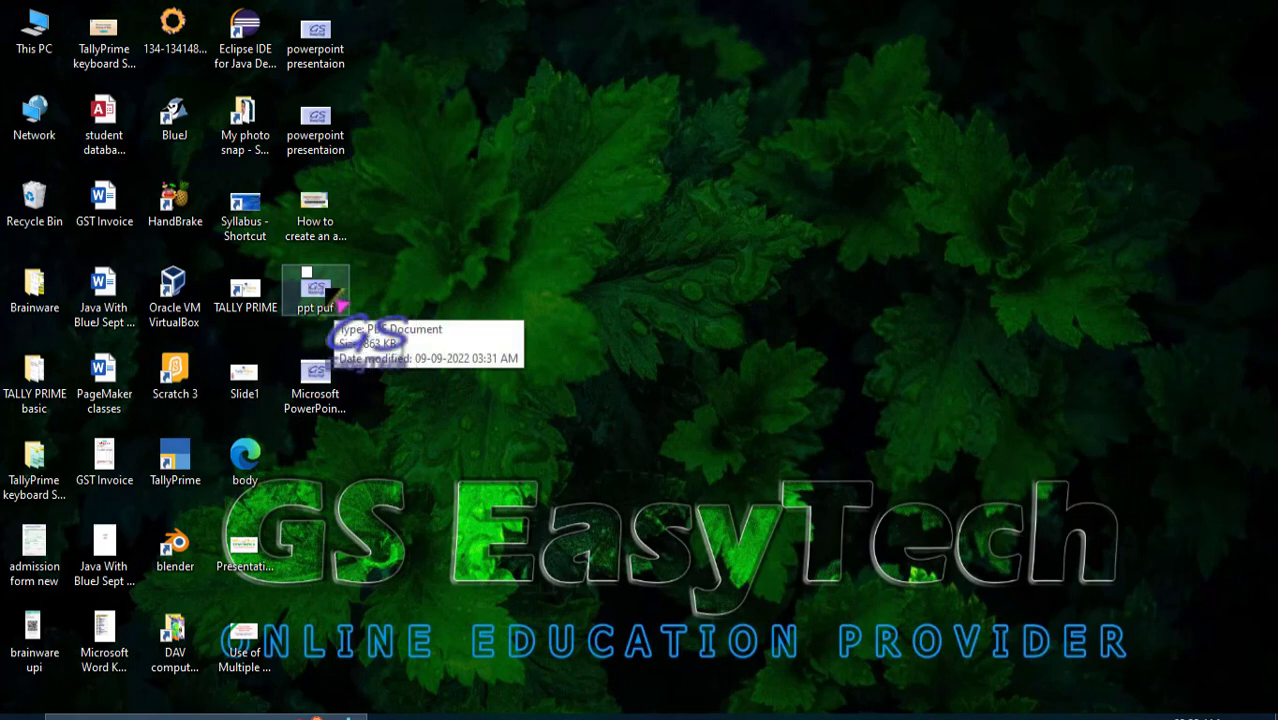
pyautogui.doubleClick(330, 288)
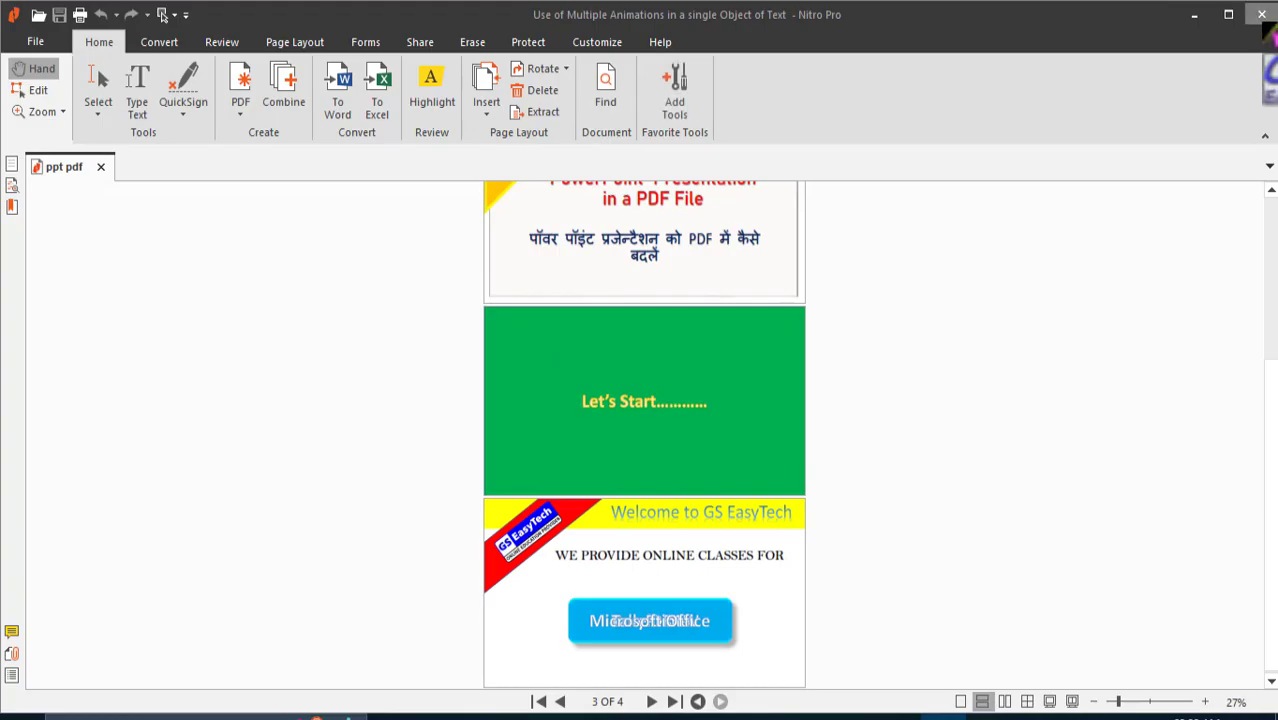
pyautogui.click(1262, 14)
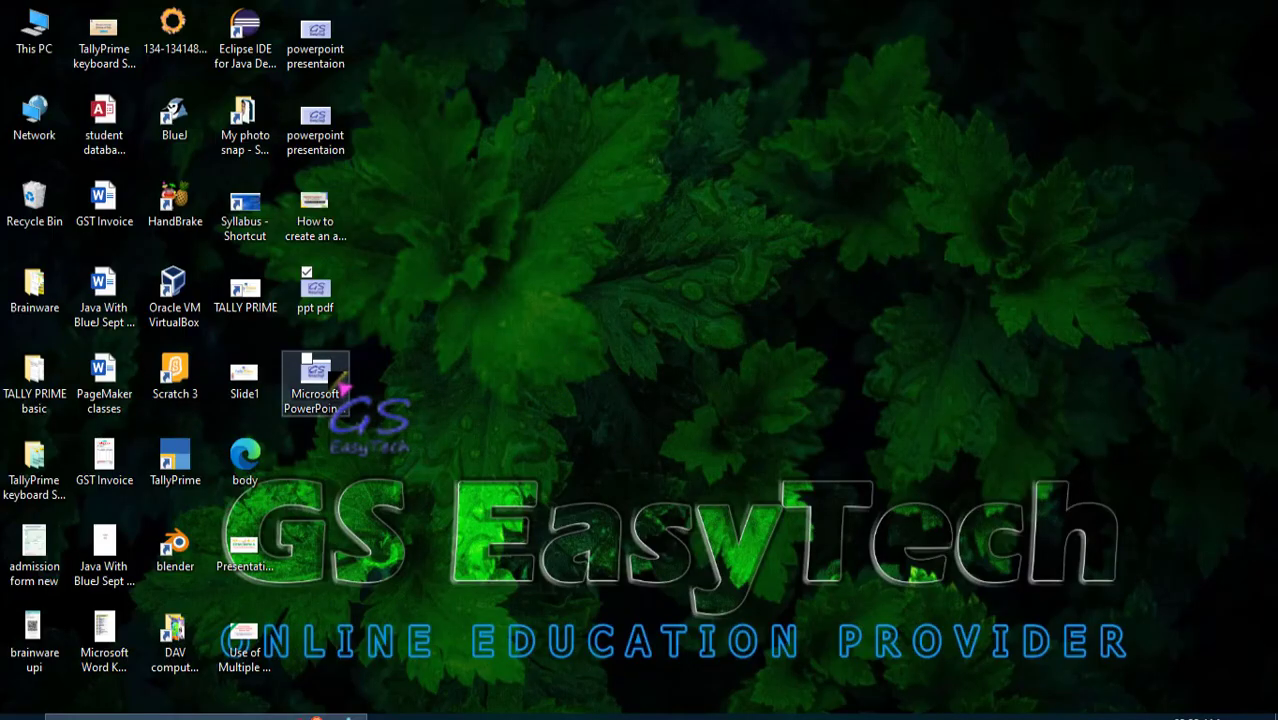
# Open 'Microsoft PowerPoint - powerpoint presentaion pdf' from the desktop and scroll its pages
pyautogui.doubleClick(333, 375)
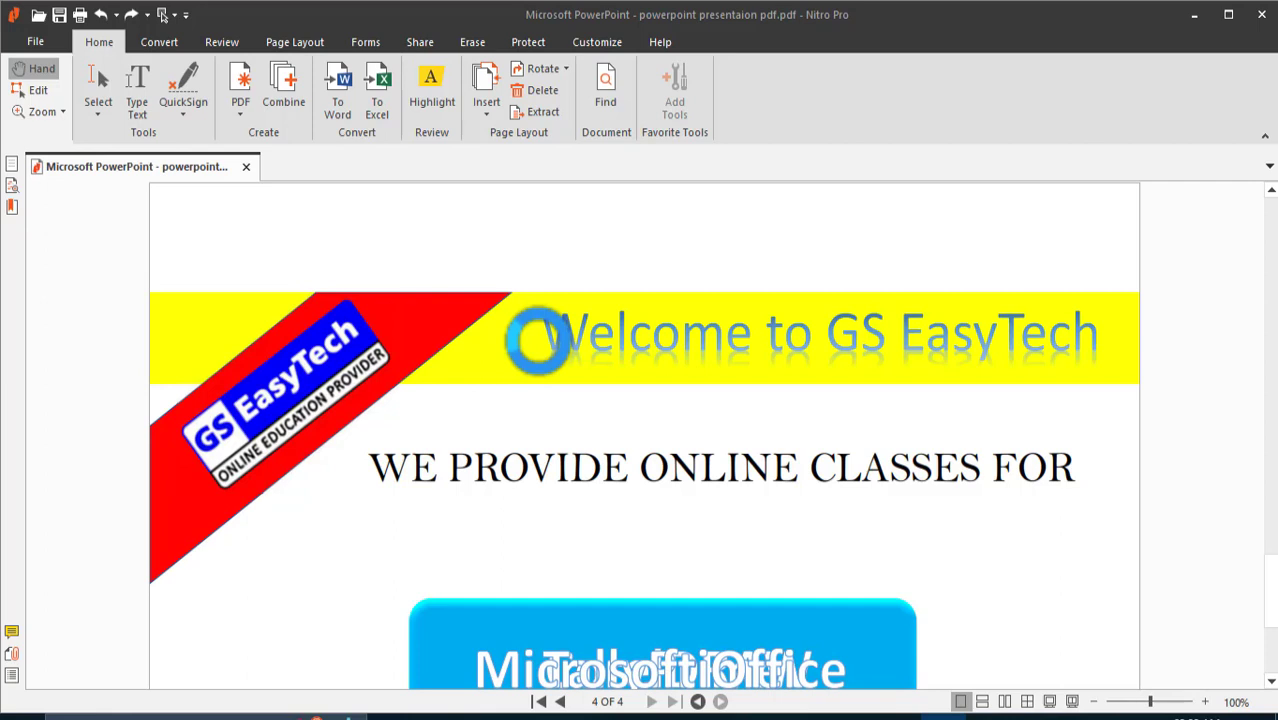
pyautogui.scroll(-3, 558, 362)
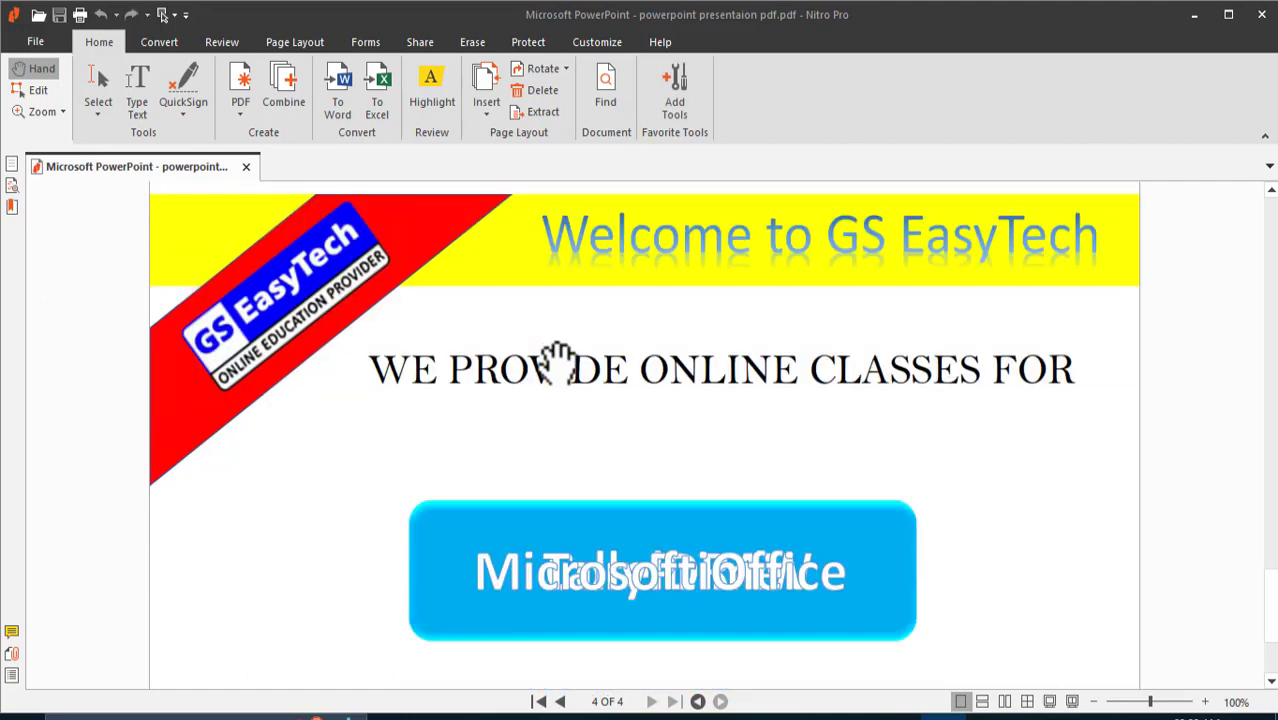